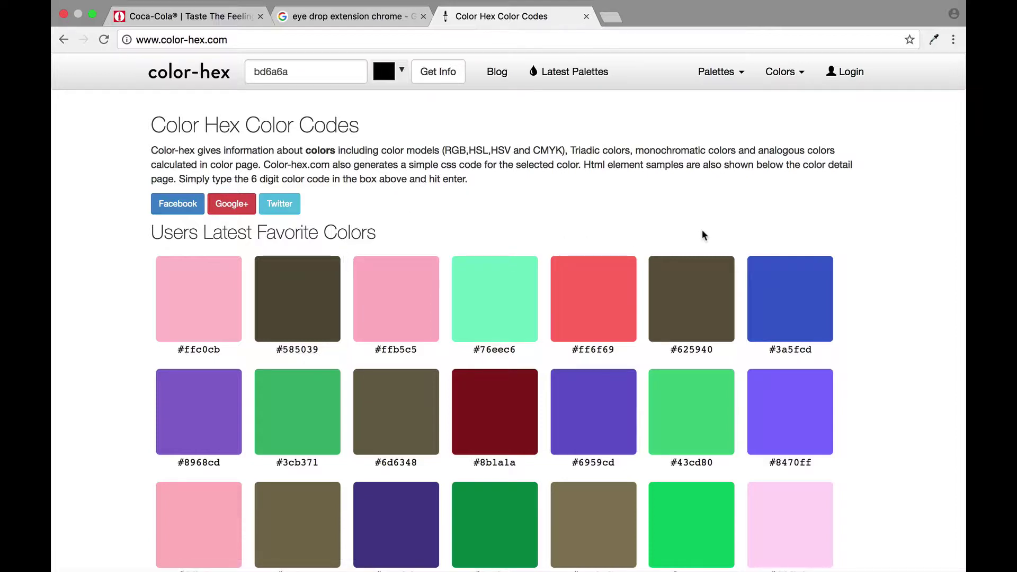
# - In the colour picker, try a muted red, then shades of green, pink and dark purple
pyautogui.scroll(-5, 758, 349)
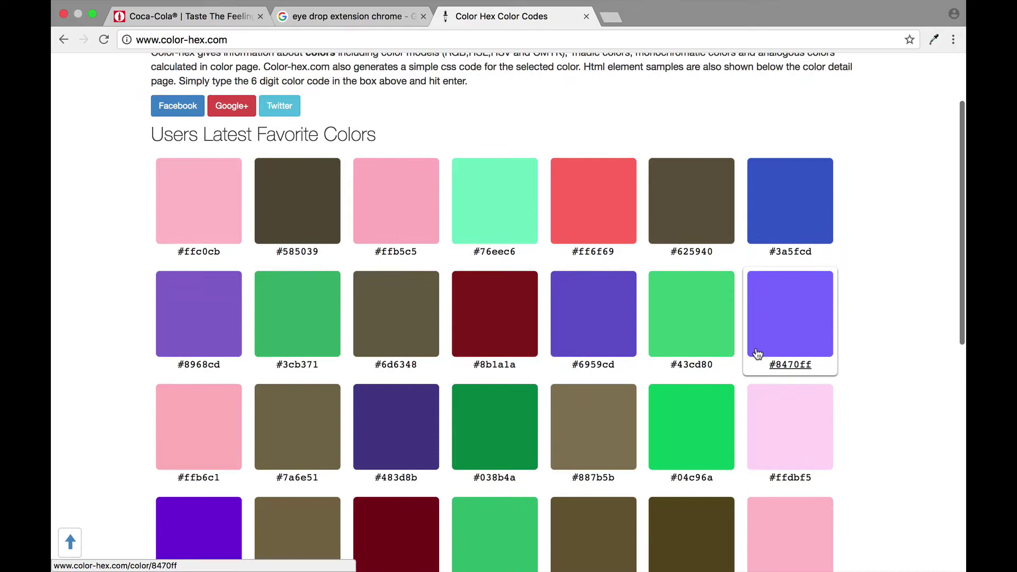
pyautogui.scroll(-7, 758, 354)
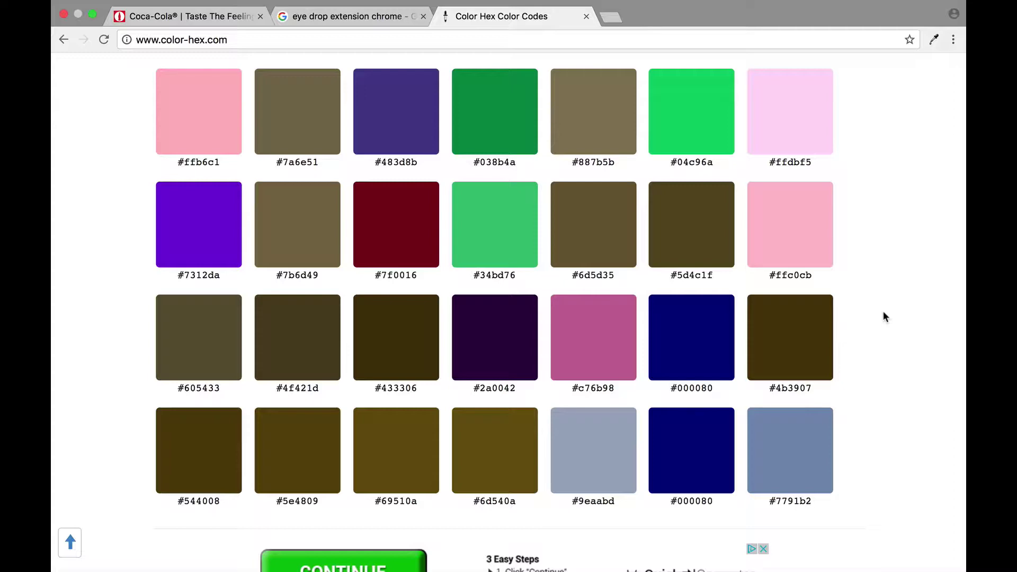
pyautogui.scroll(10, 878, 296)
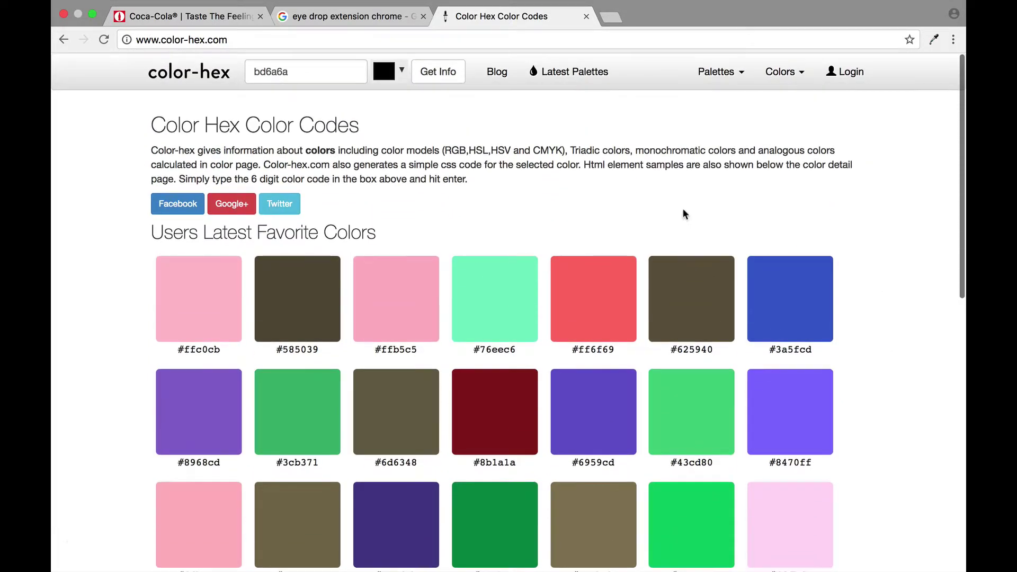
pyautogui.click(384, 71)
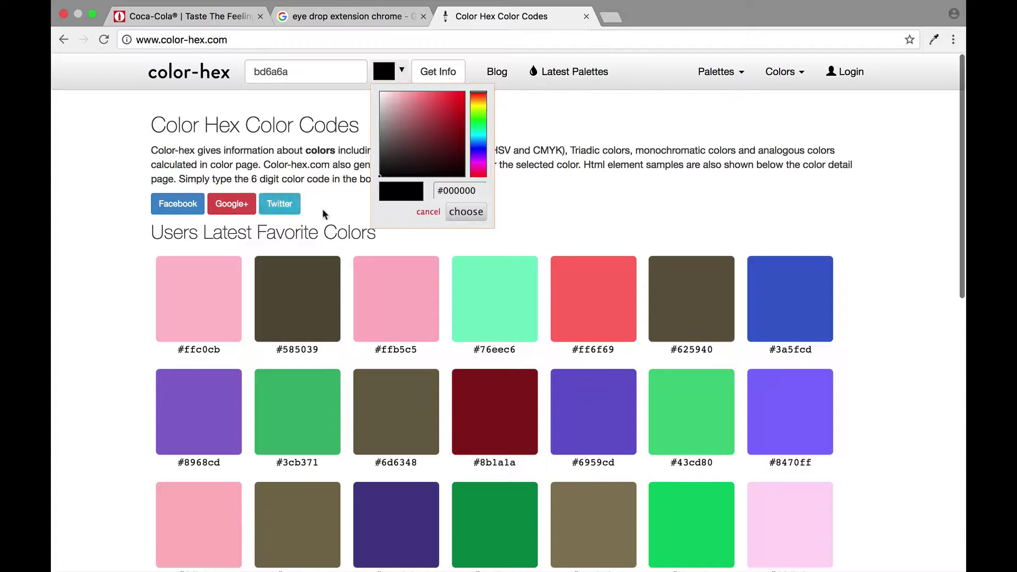
pyautogui.moveTo(436, 109); pyautogui.dragTo(420, 148)
pyautogui.click(483, 117)
pyautogui.moveTo(447, 106); pyautogui.dragTo(486, 170)
pyautogui.moveTo(447, 113)
pyautogui.mouseDown()
pyautogui.moveTo(418, 118)
pyautogui.moveTo(452, 144)
pyautogui.moveTo(446, 163)
pyautogui.mouseUp()
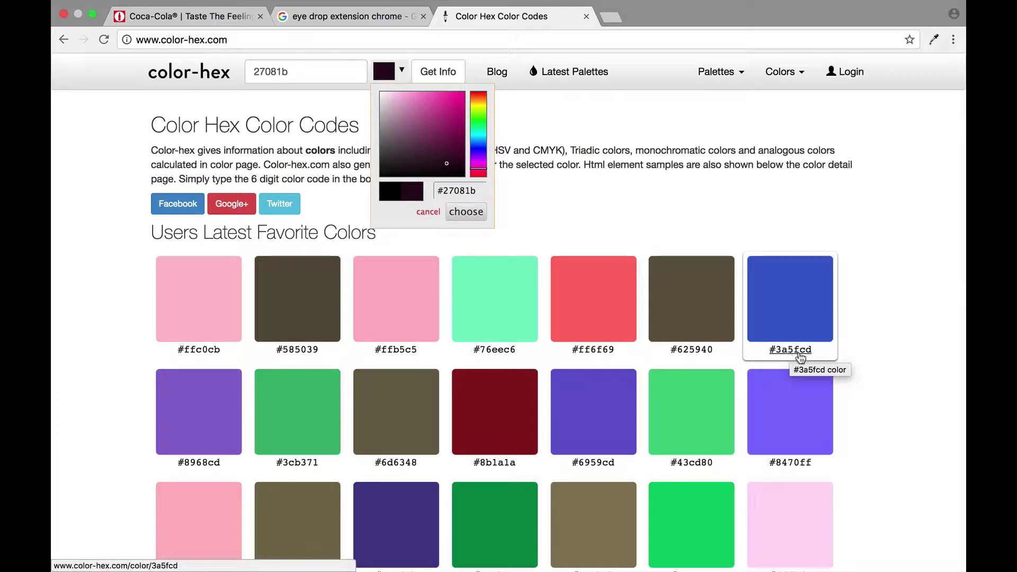
# - Switch the hue to blue and refine it to a bright, vivid blue, #3440e7
pyautogui.click(479, 148)
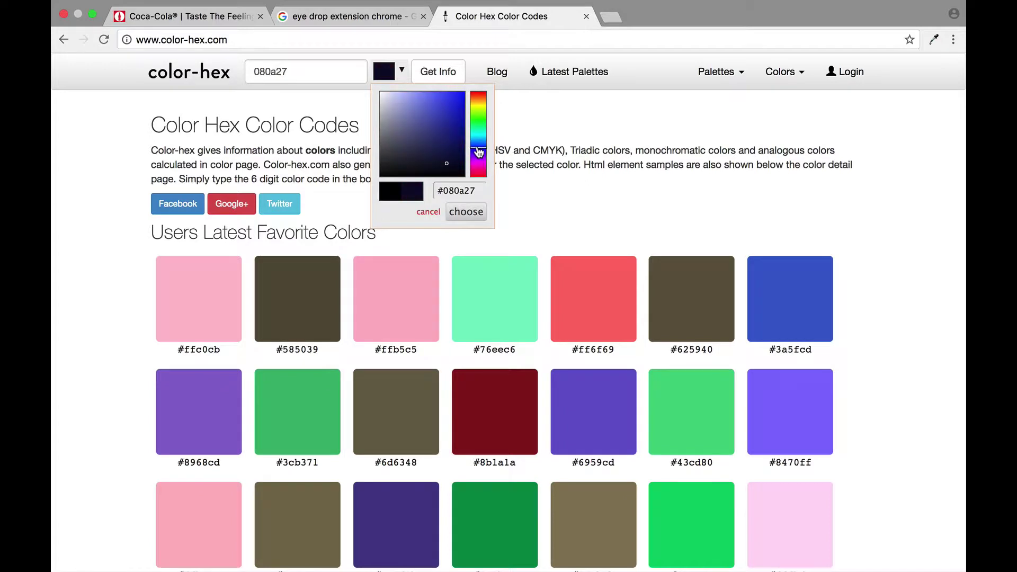
pyautogui.click(445, 137)
pyautogui.click(441, 120)
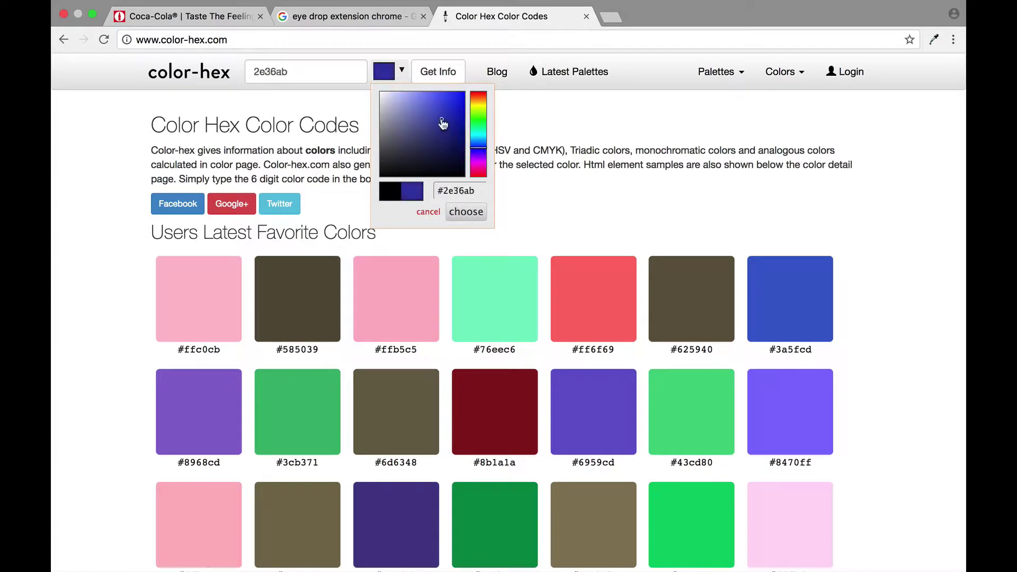
pyautogui.click(438, 108)
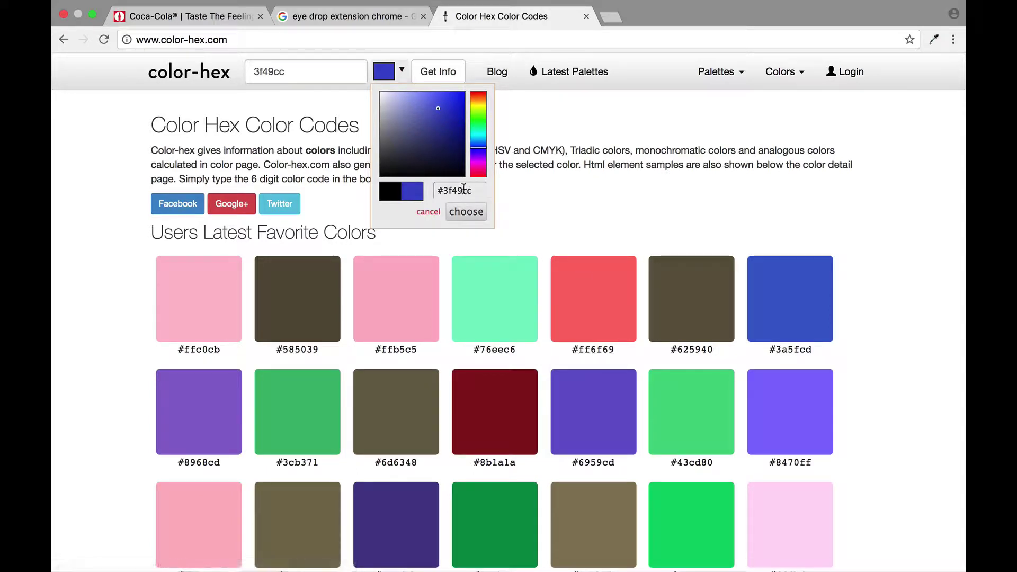
pyautogui.click(442, 111)
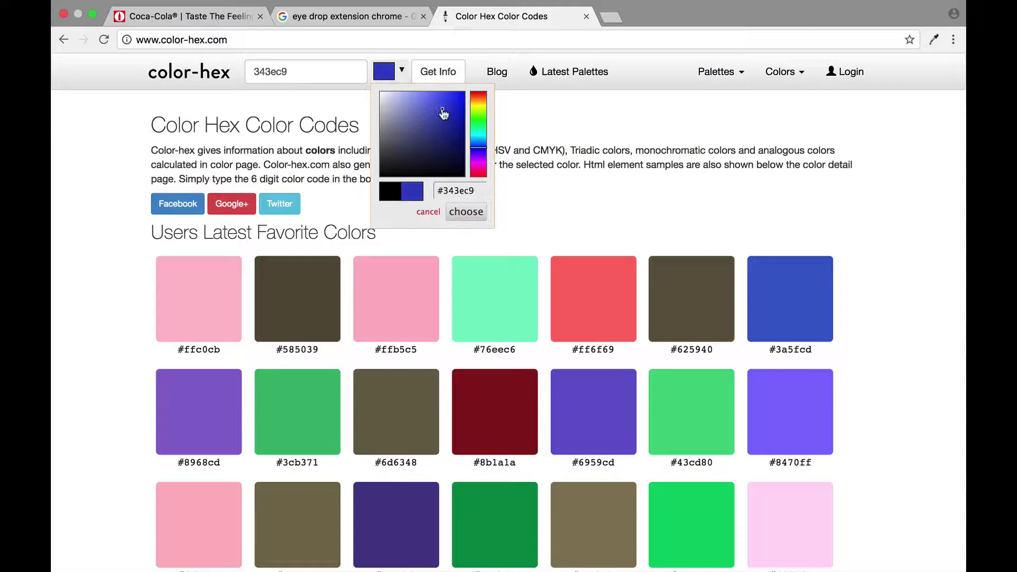
pyautogui.moveTo(443, 110); pyautogui.dragTo(445, 100)
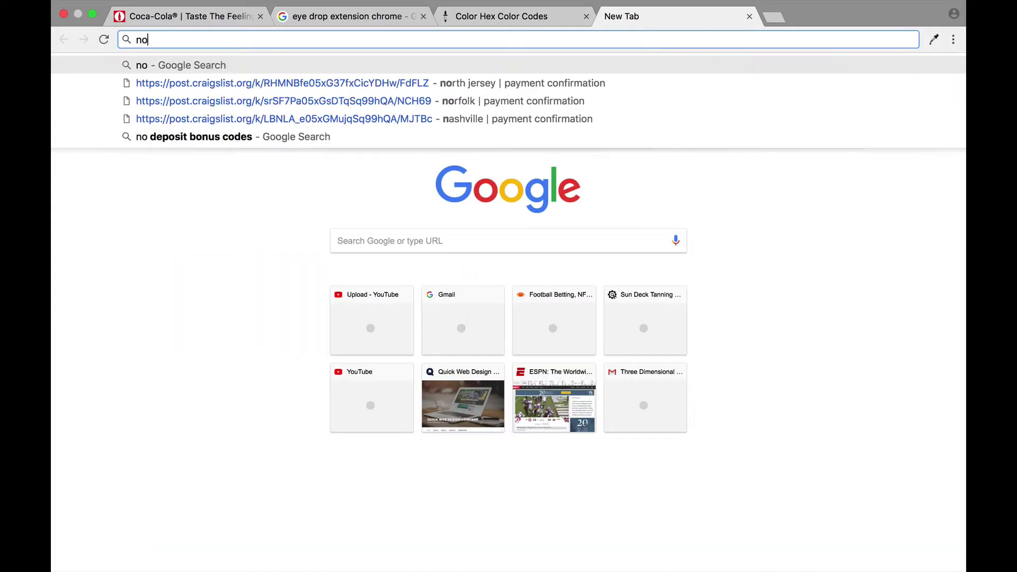
# - Search 'north carolina blue', then refine the query to 'north carolina blue hex code'
pyautogui.write('ina blue')
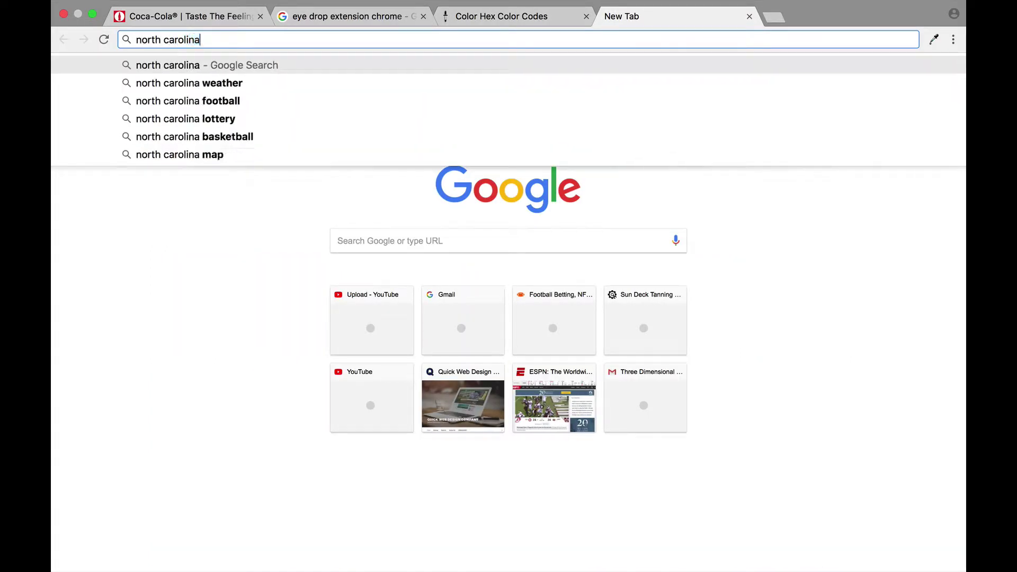
pyautogui.press('Return')
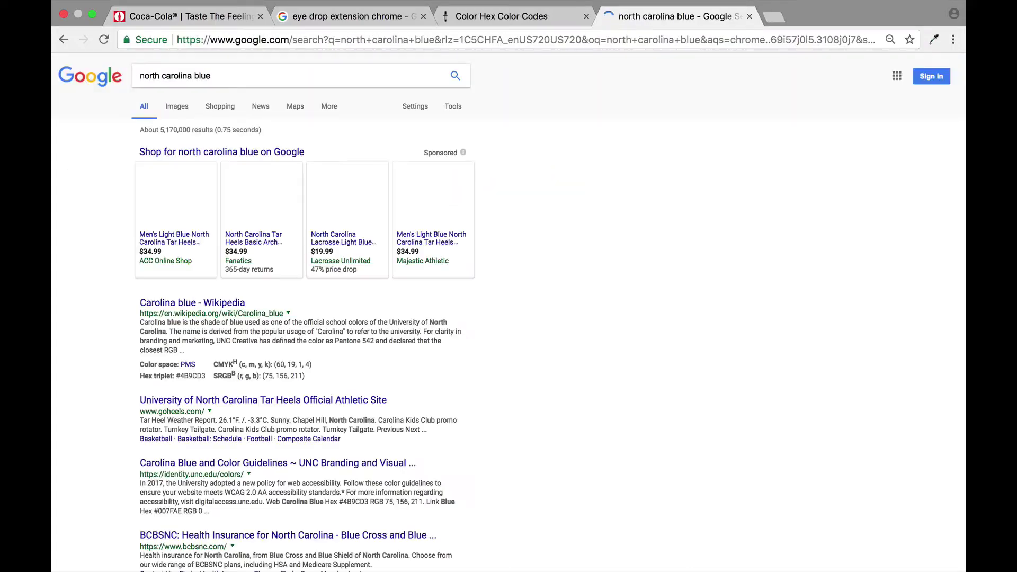
pyautogui.click(250, 76)
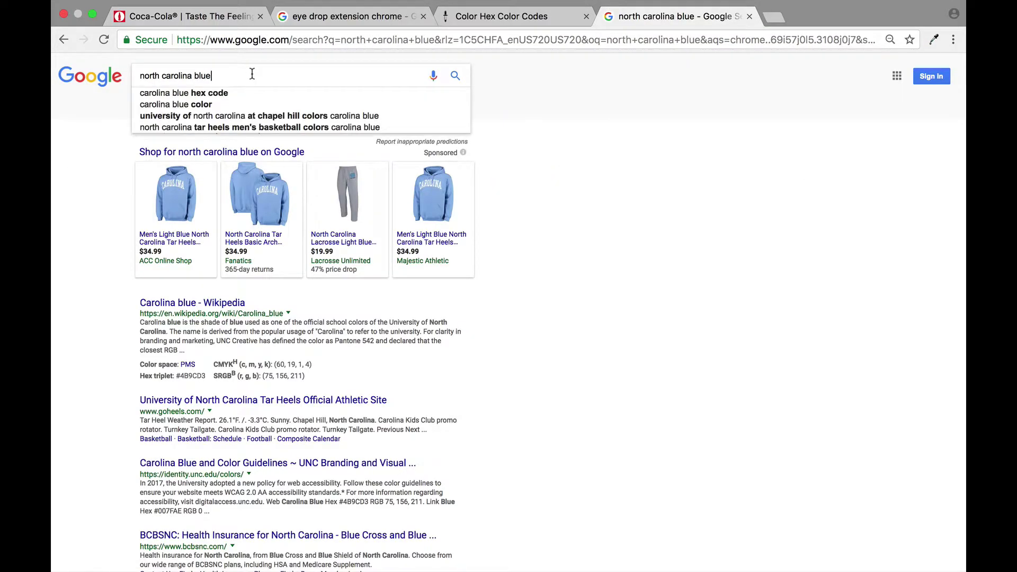
pyautogui.write('hex code')
pyautogui.press('Return')
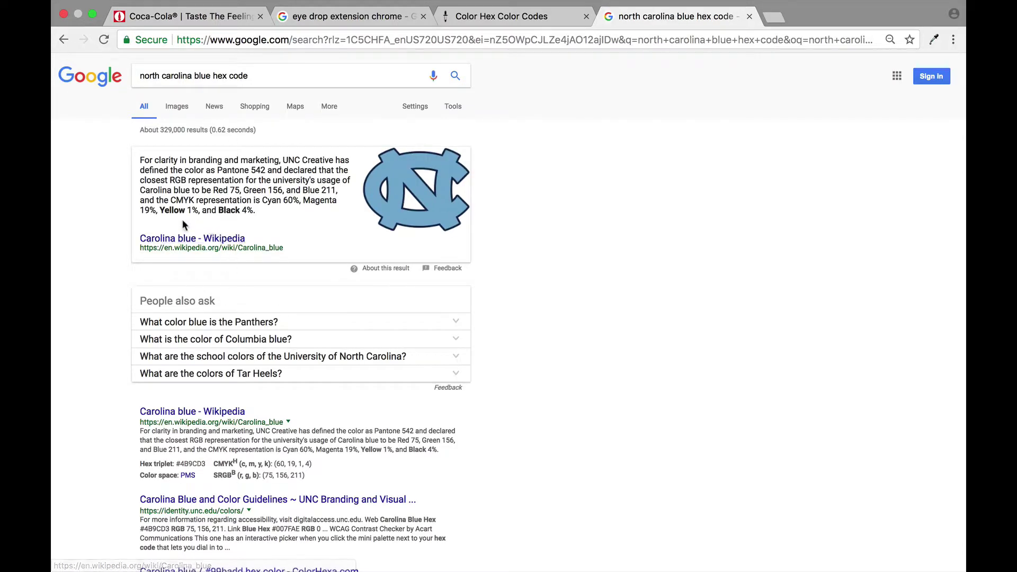
# - Scroll down to the Web Applications colour swatches to read their hex codes, then back up
pyautogui.scroll(-2, 488, 397)
pyautogui.scroll(-3, 488, 397)
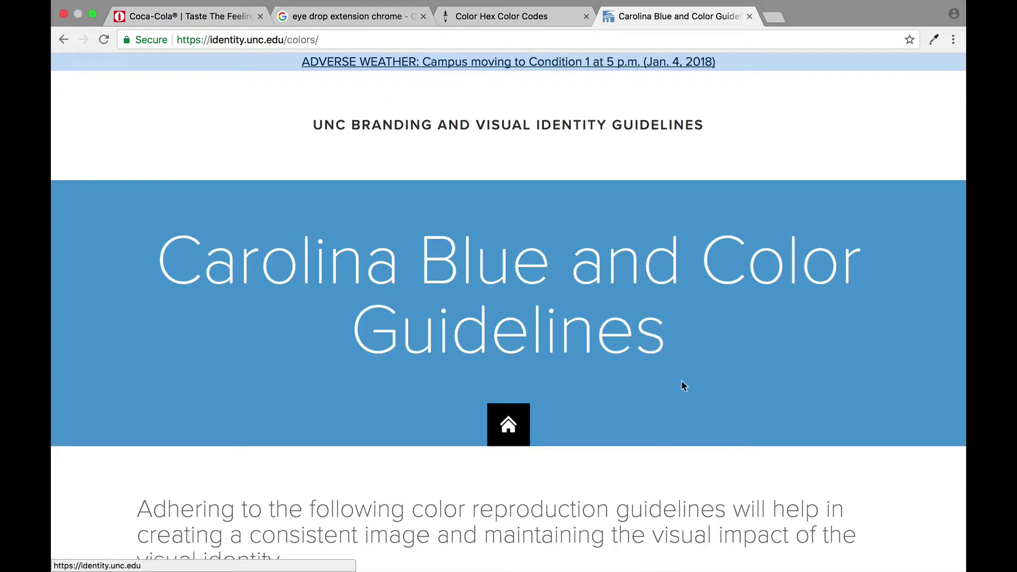
pyautogui.scroll(-3, 682, 381)
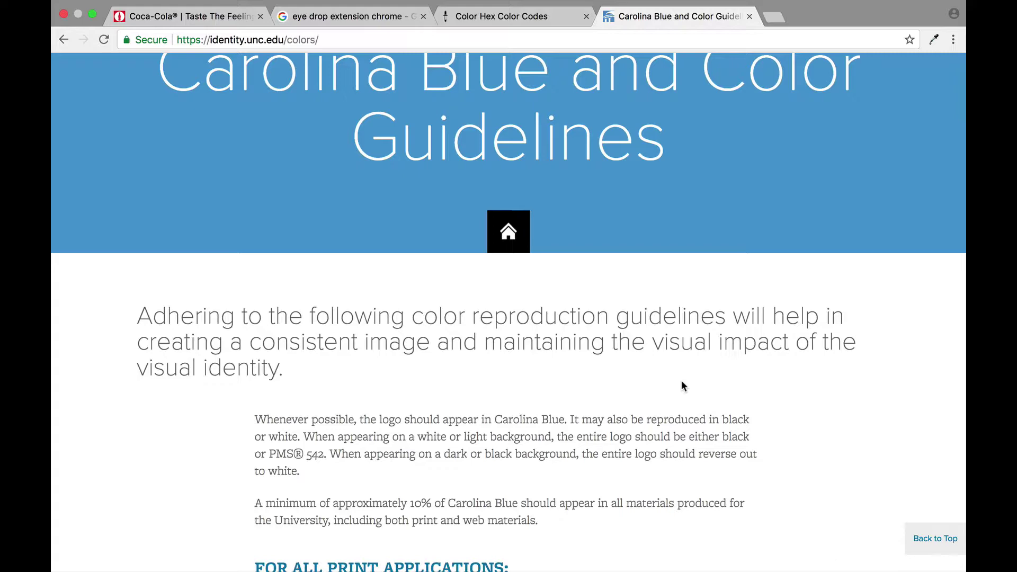
pyautogui.scroll(-6, 681, 381)
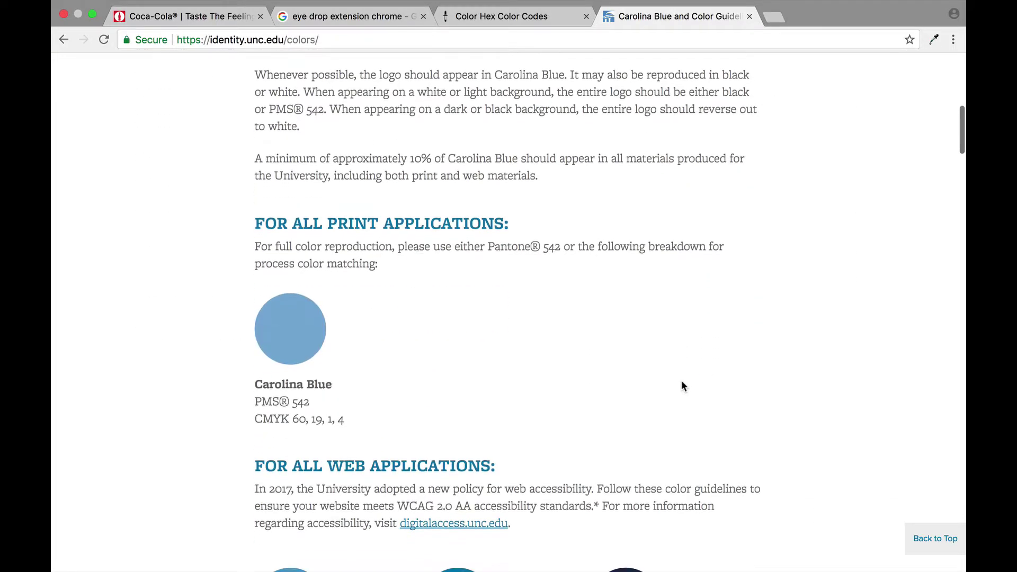
pyautogui.scroll(-6, 682, 382)
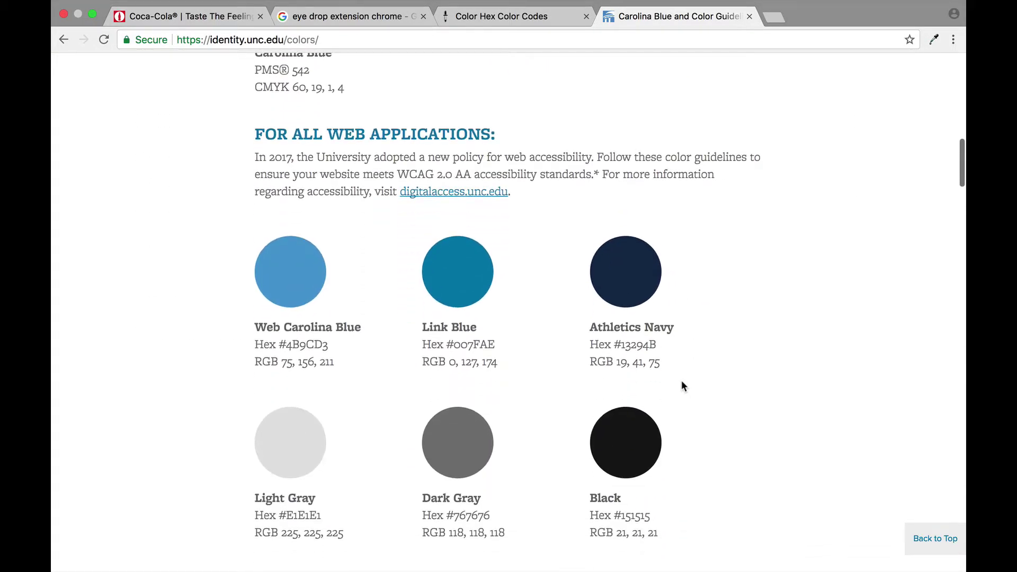
pyautogui.scroll(-5, 682, 380)
pyautogui.scroll(5, 681, 380)
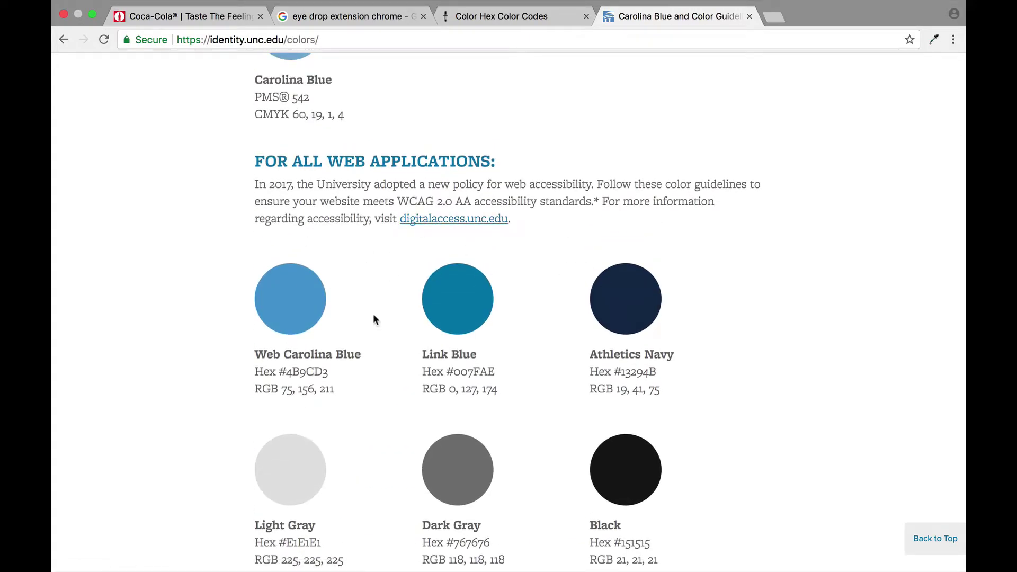
pyautogui.scroll(12, 707, 215)
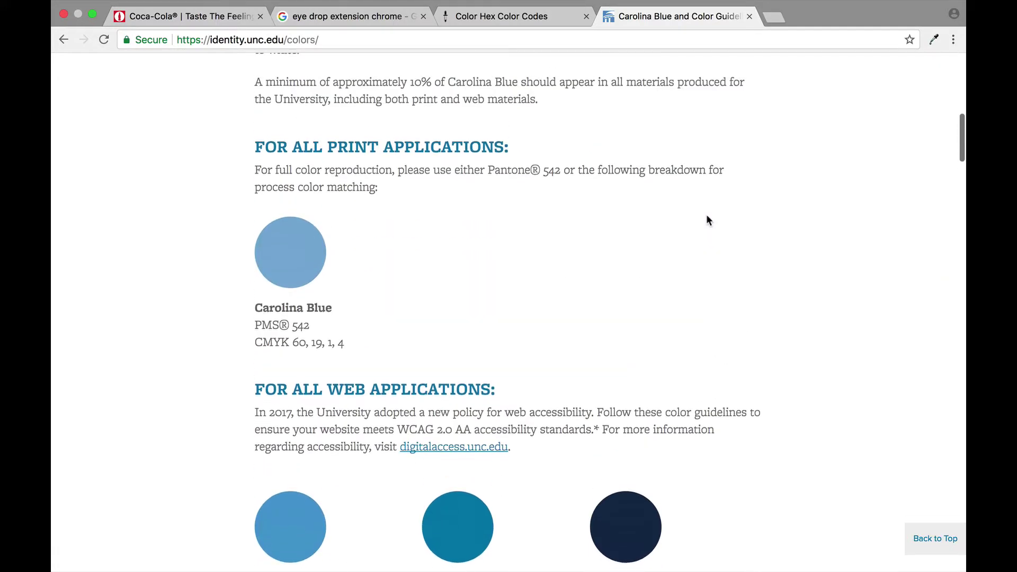
pyautogui.scroll(5, 860, 350)
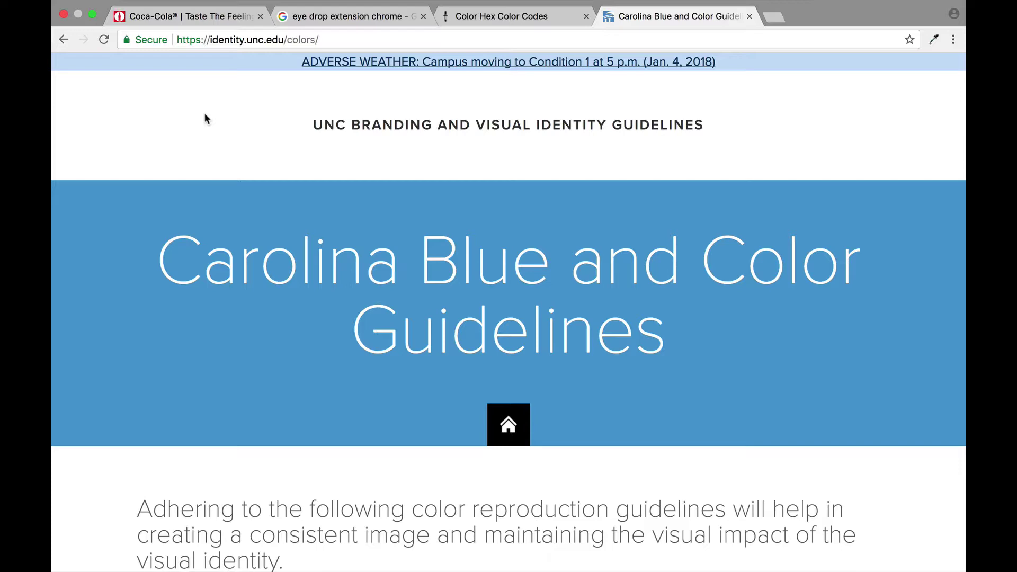
# - Add the Eye Dropper extension from the Chrome Web Store, then go to the Coca-Cola tab
pyautogui.click(334, 17)
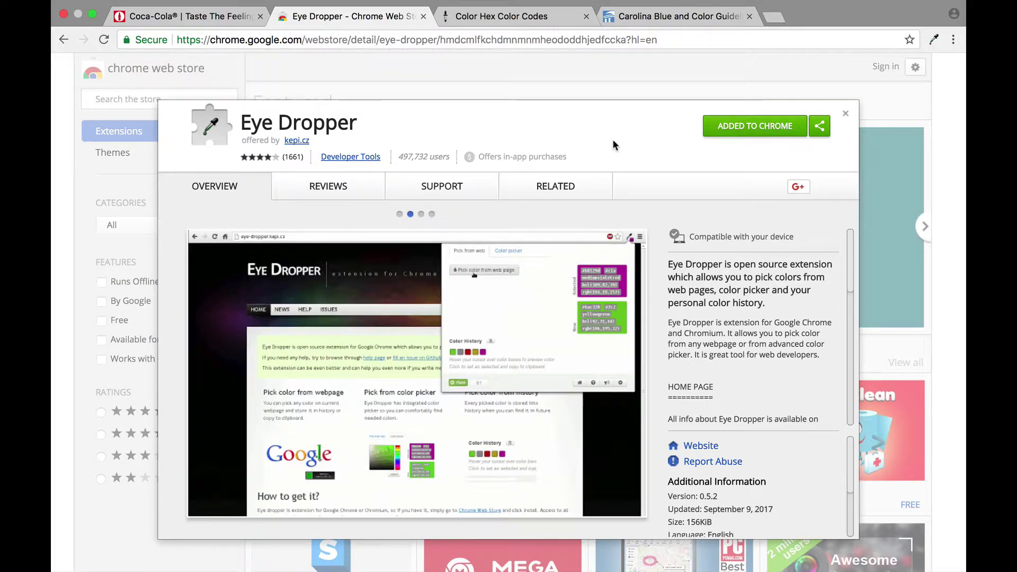
pyautogui.click(846, 117)
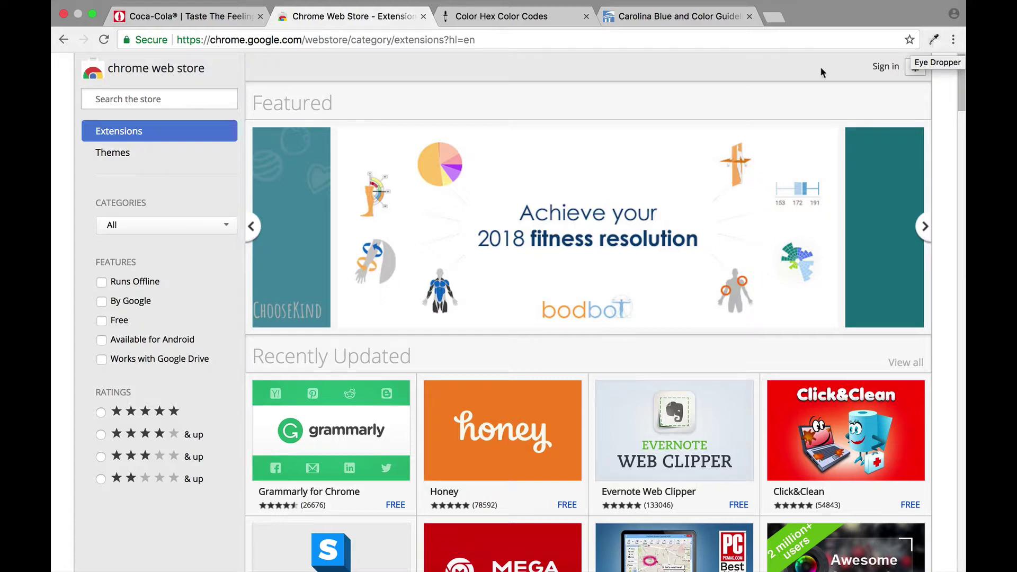
pyautogui.click(198, 16)
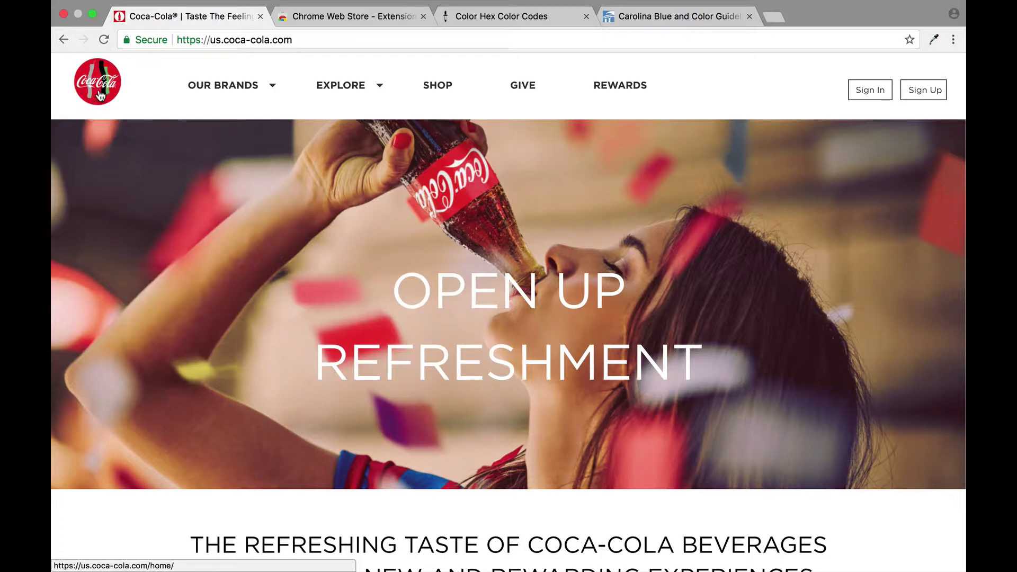
pyautogui.scroll(-1, 733, 280)
pyautogui.scroll(-15, 734, 279)
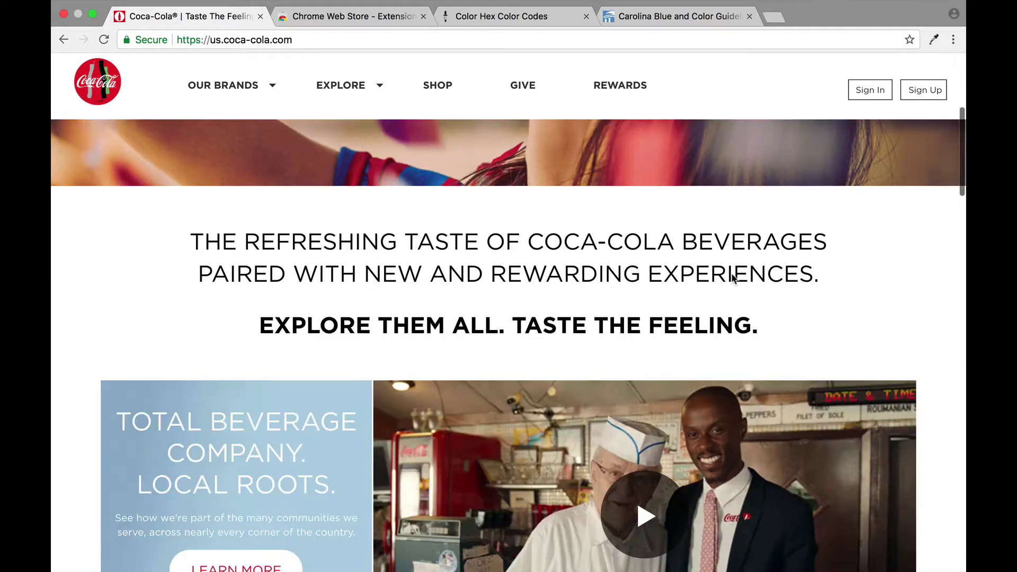
pyautogui.scroll(-20, 734, 279)
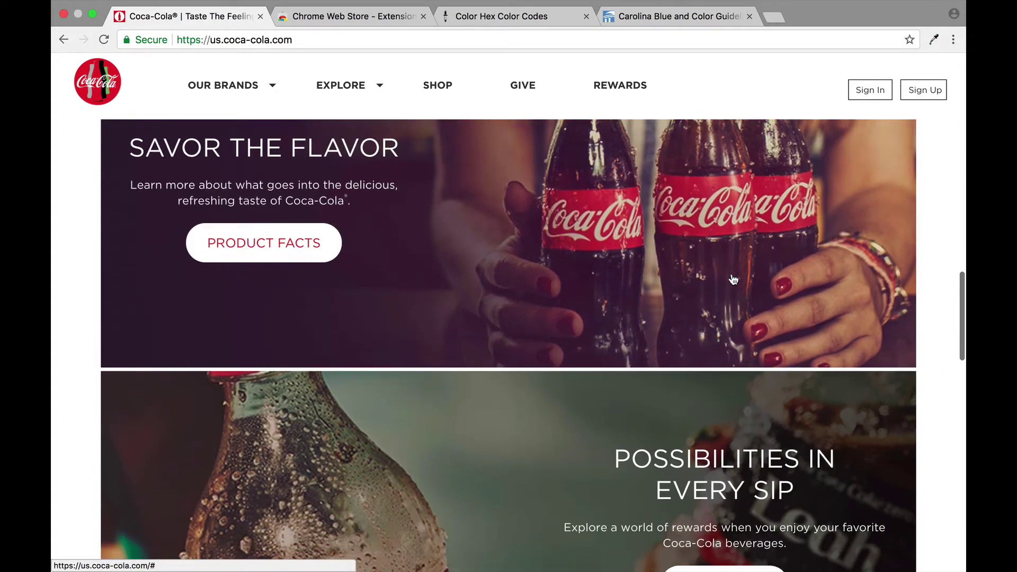
pyautogui.scroll(5, 733, 279)
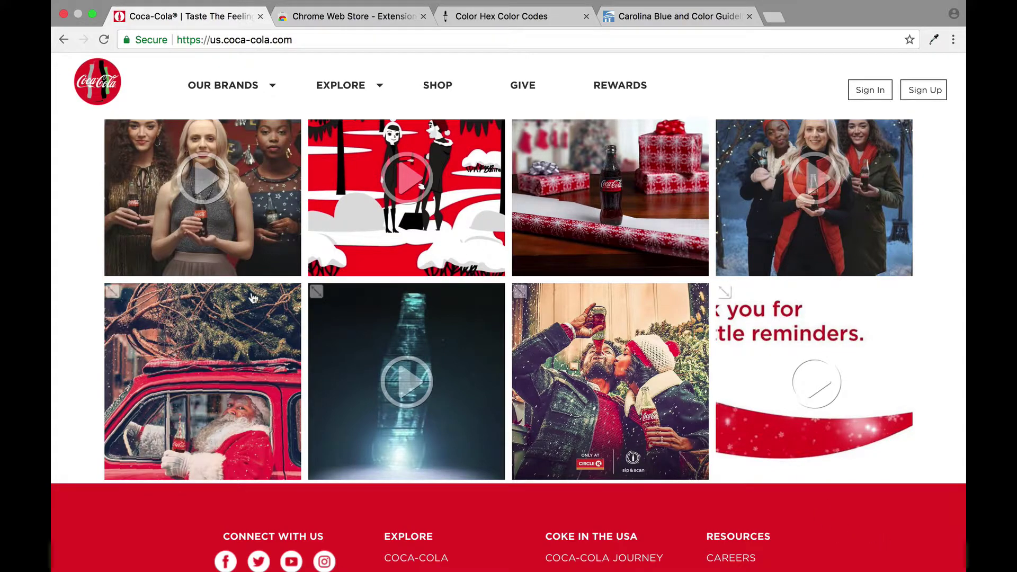
pyautogui.scroll(-5, 908, 535)
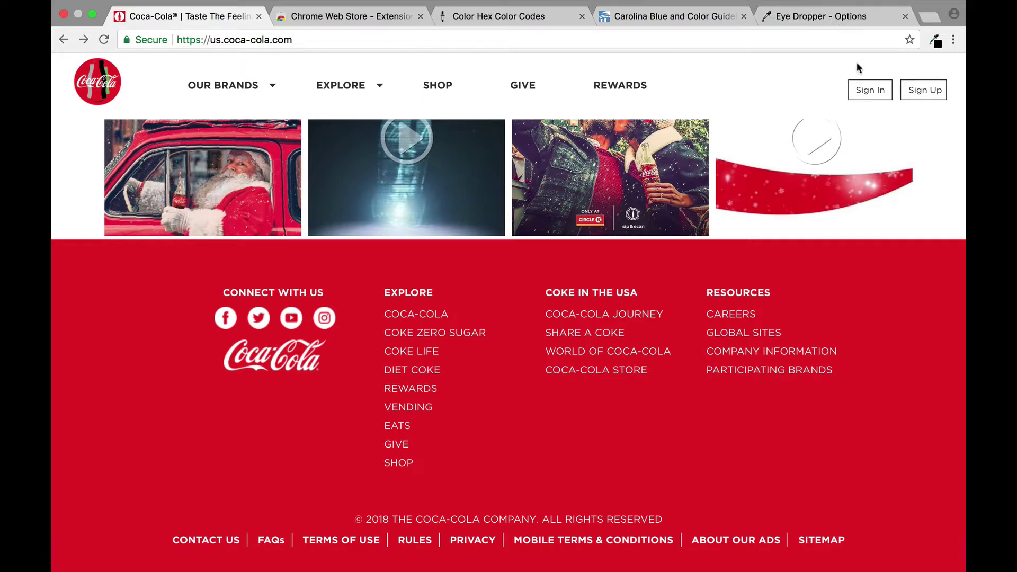
pyautogui.scroll(15, 787, 85)
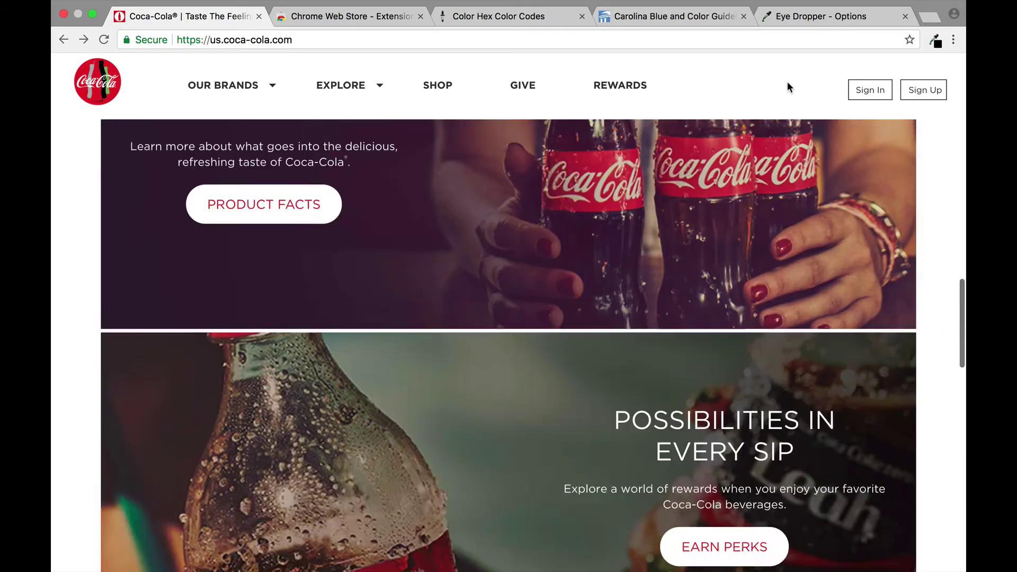
pyautogui.scroll(10, 787, 87)
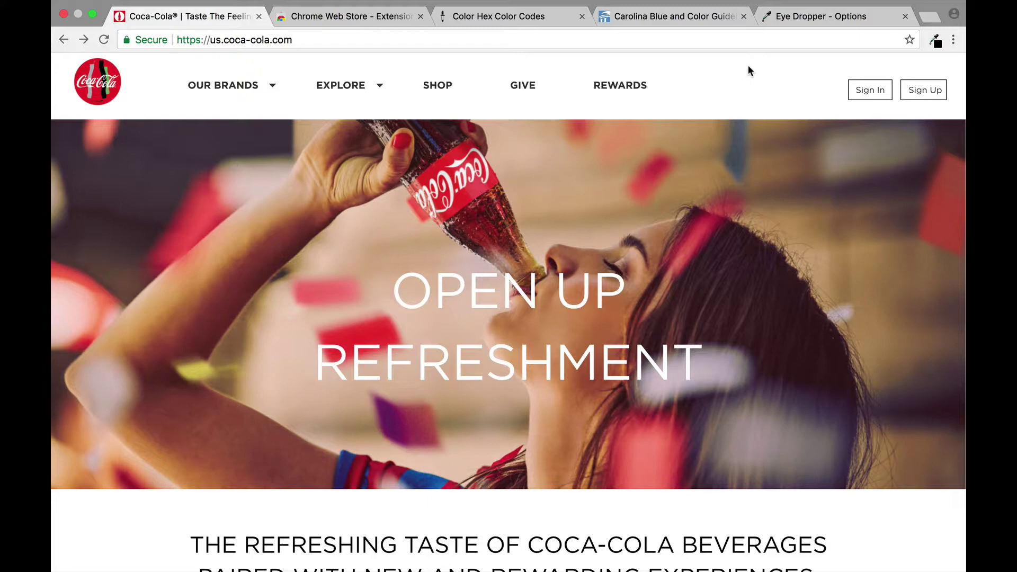
# - Use Eye Dropper's page picker to sample the Coca-Cola logo red, #e32232
pyautogui.click(935, 41)
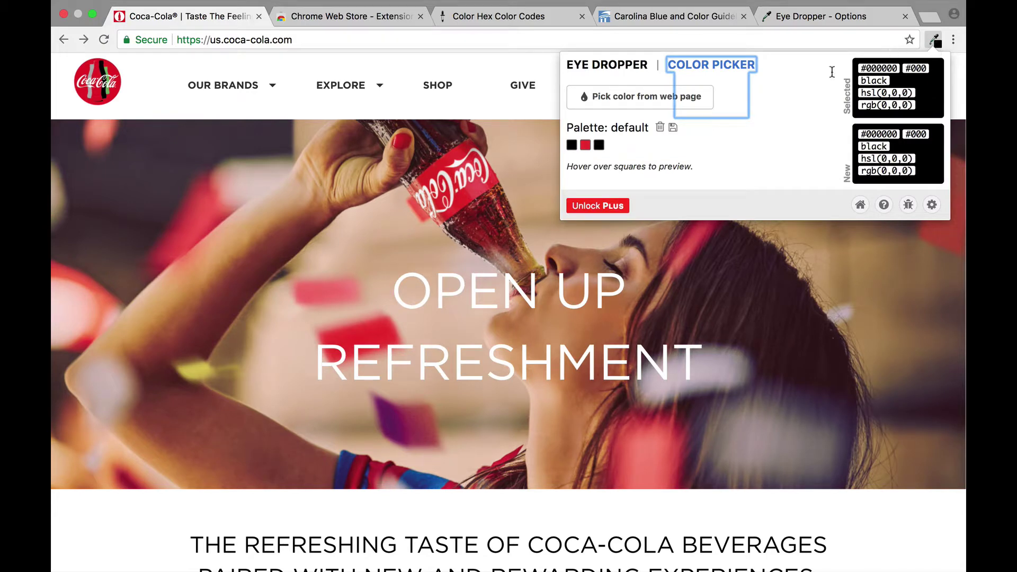
pyautogui.click(662, 94)
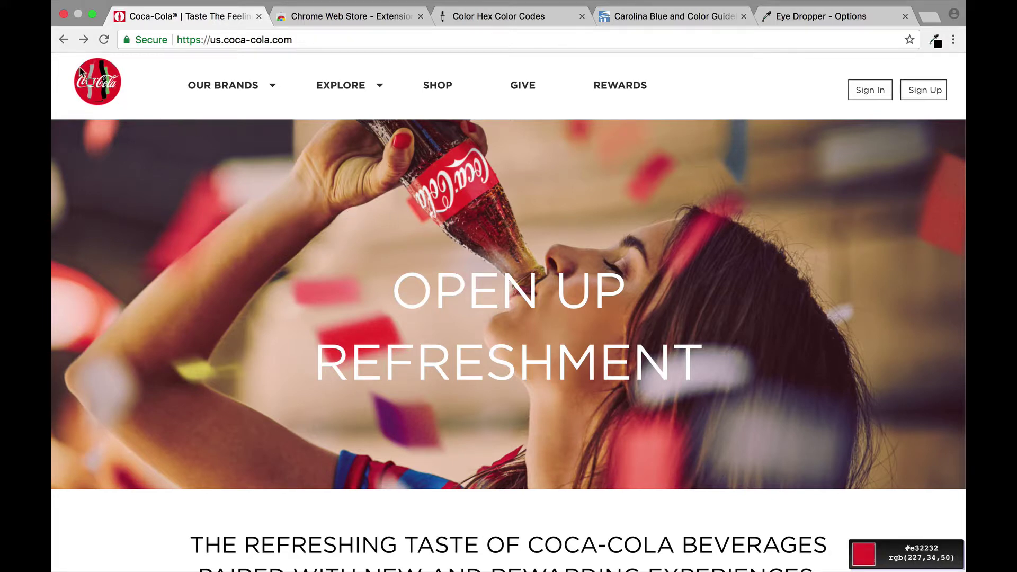
pyautogui.click(114, 95)
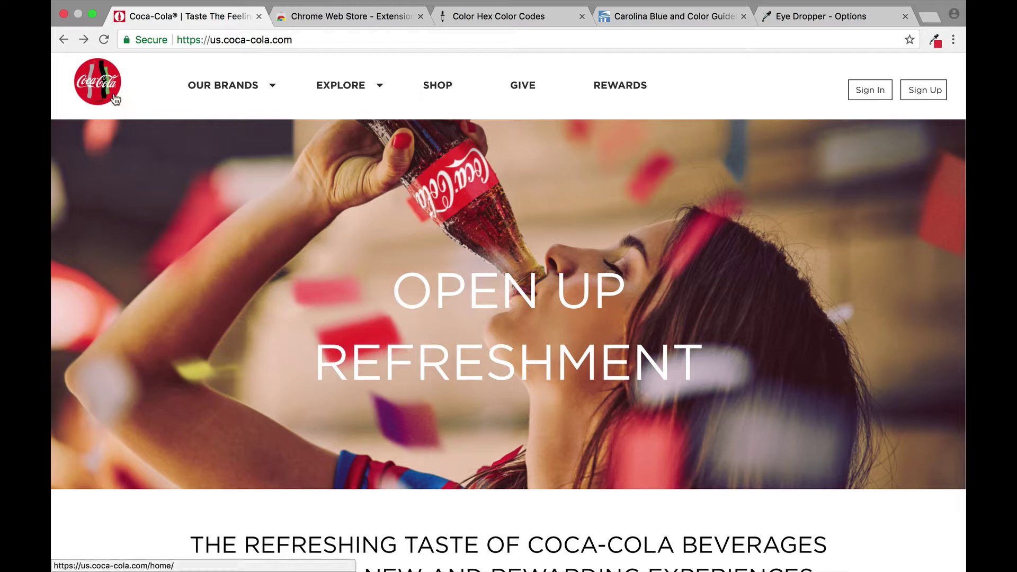
pyautogui.click(937, 42)
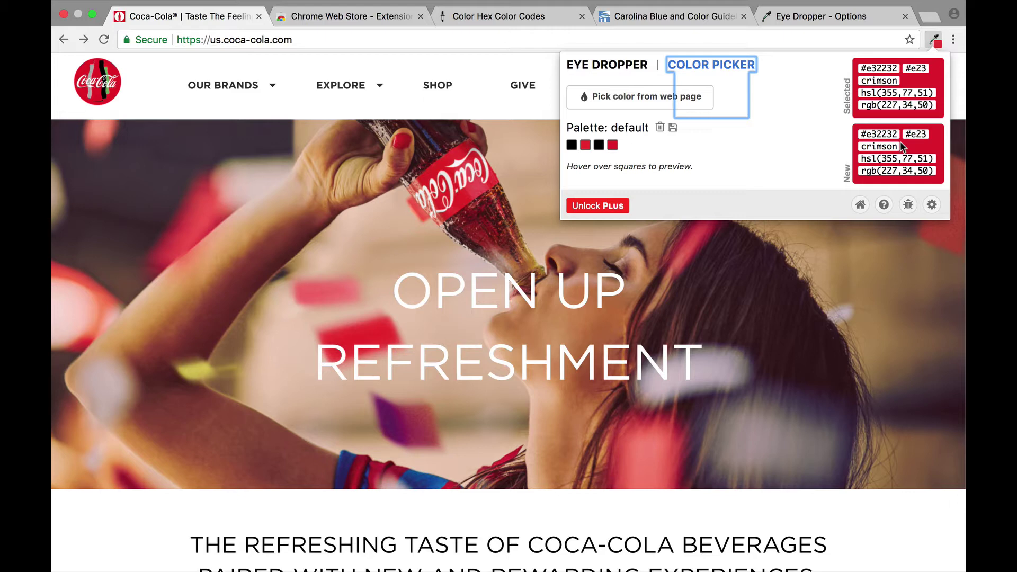
pyautogui.click(959, 69)
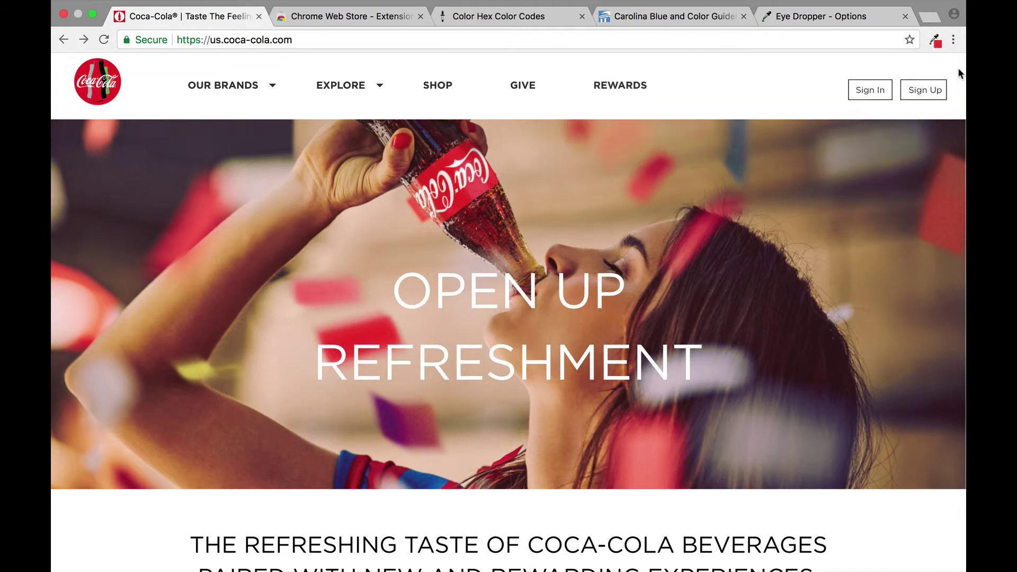